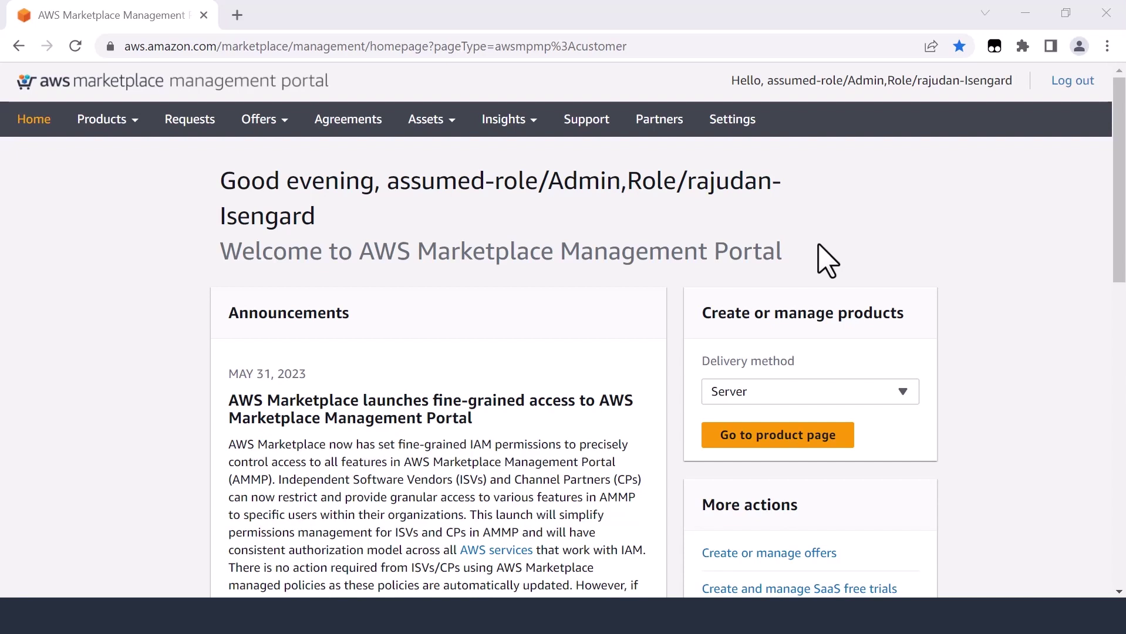
Open the product refund request form from Support, and the Insights dashboards list in a second window.
left_click(587, 124)
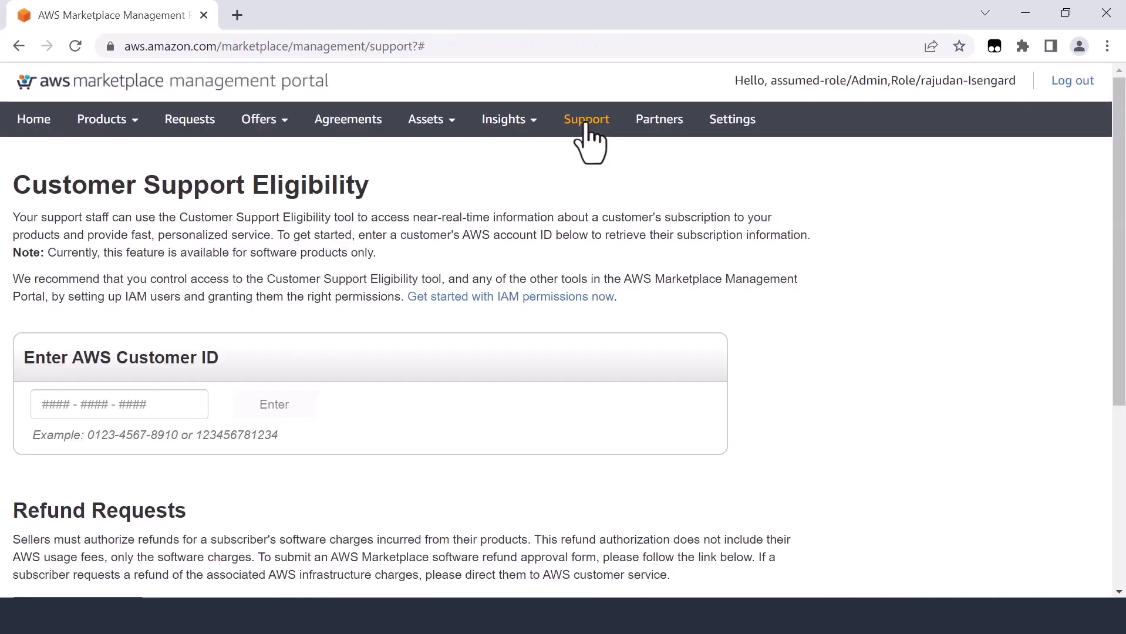
scroll(75, 449, "down", 3)
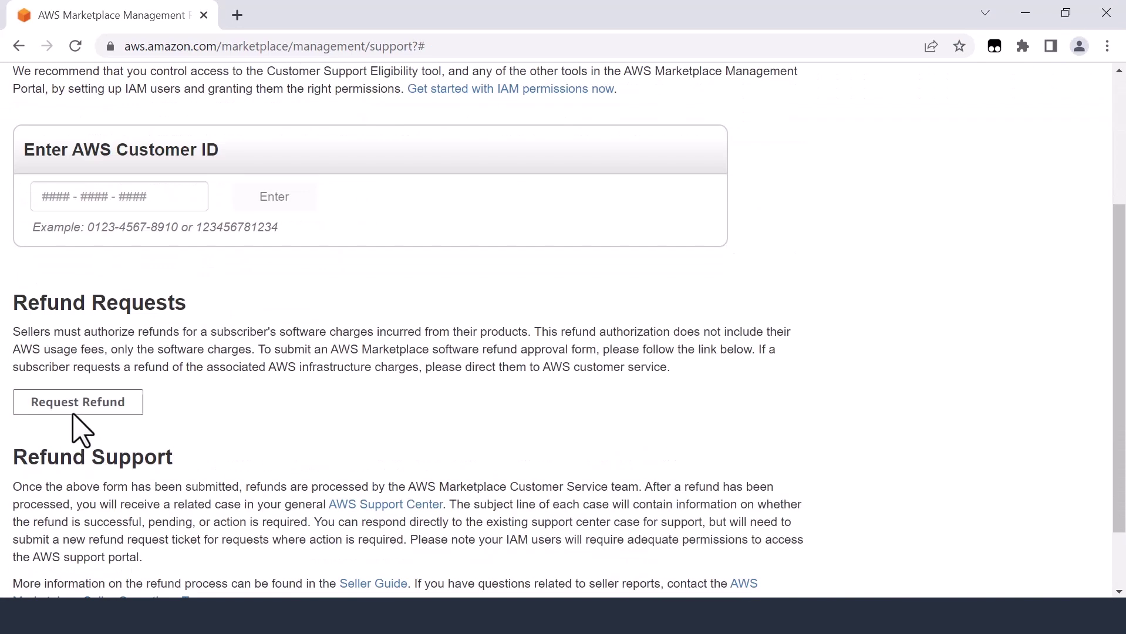
left_click(75, 410)
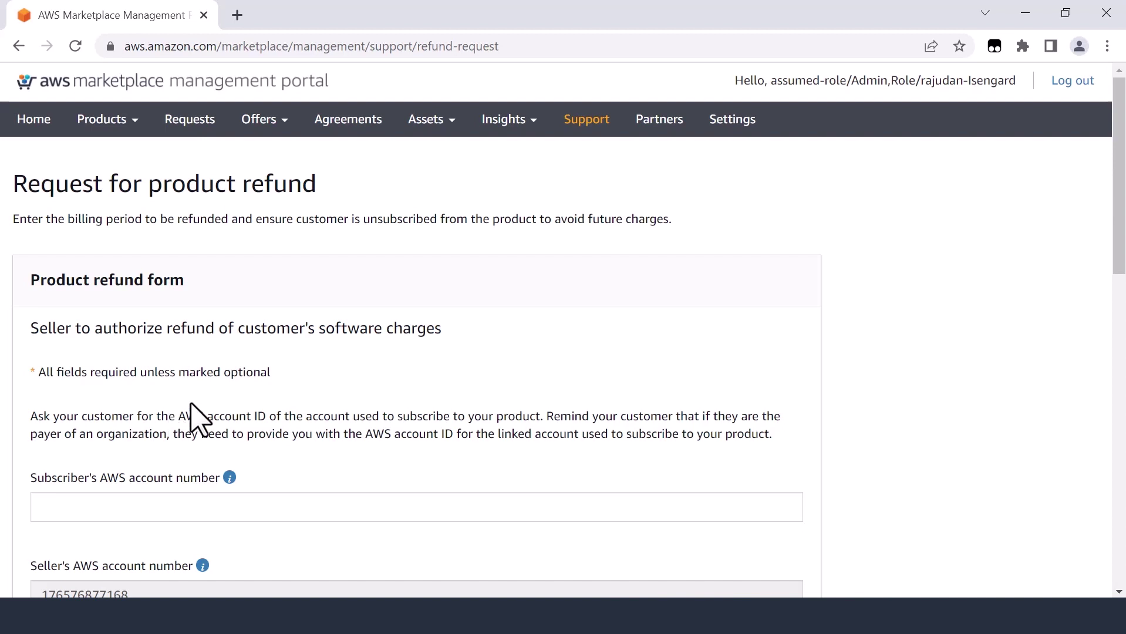
left_click(519, 129)
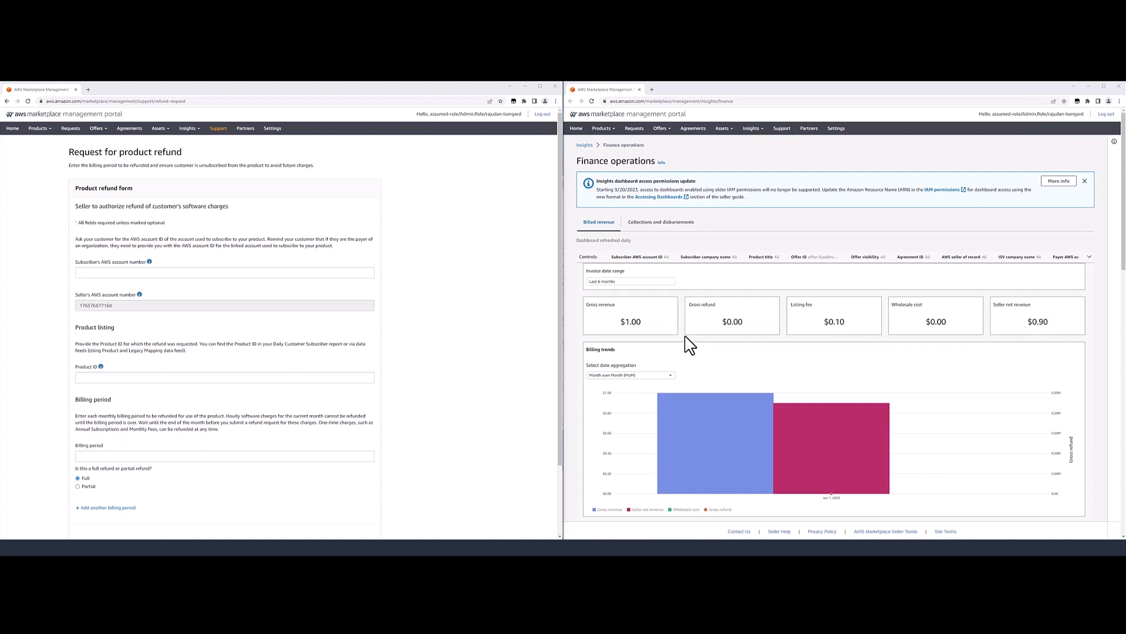
Expand the Finance operations controls and bring the Billed revenue data table's first columns into view.
left_click(760, 257)
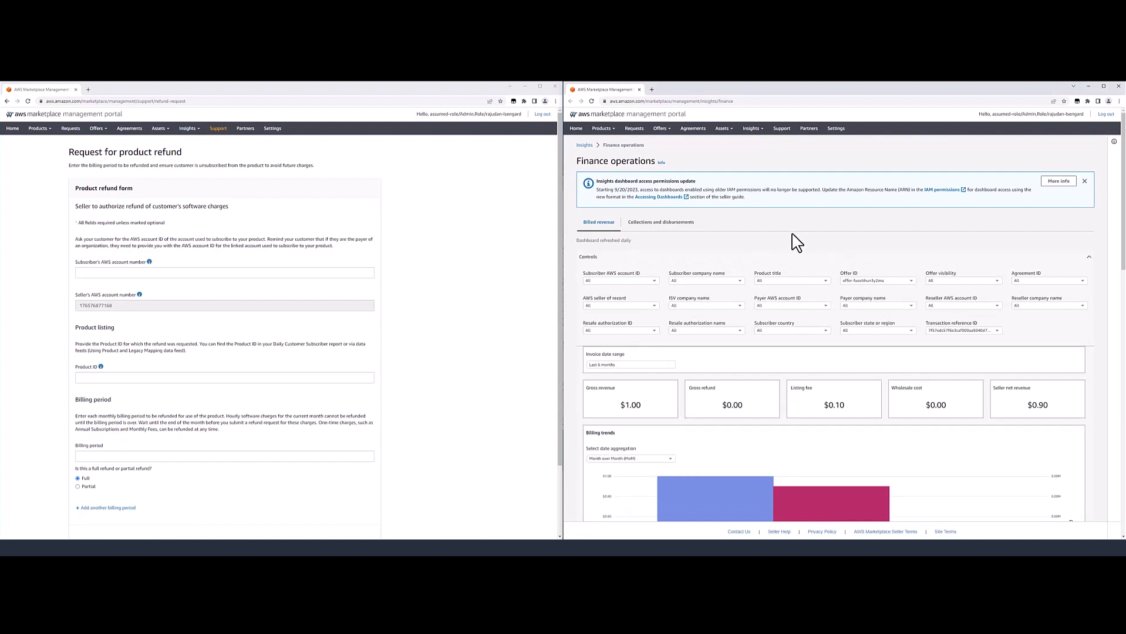
scroll(793, 252, "down", 4)
scroll(790, 247, "down", 10)
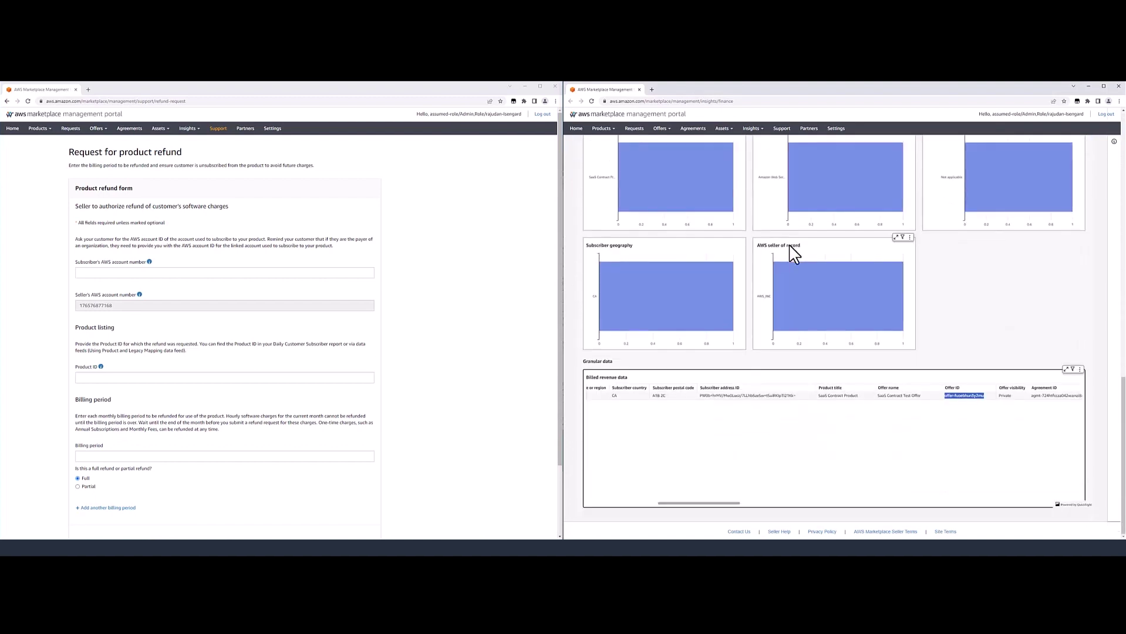
scroll(690, 447, "left", 5)
scroll(695, 450, "left", 1)
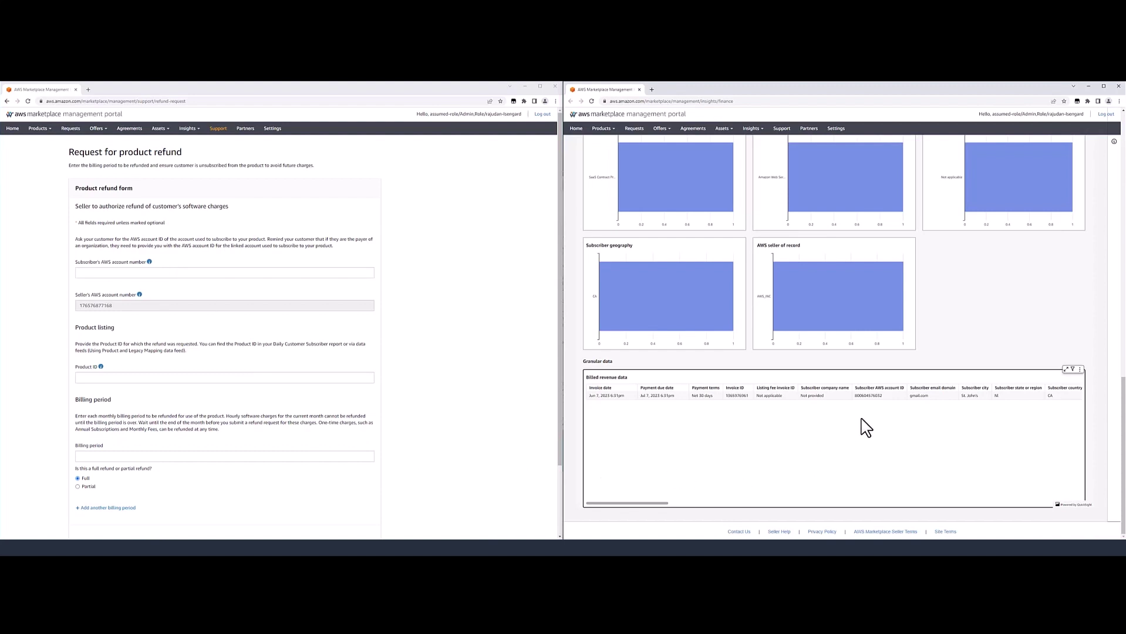
Paste the subscriber's AWS account ID from the revenue table into the account number field.
left_click_drag(889, 395, 853, 396)
key("ctrl+c")
left_click(285, 273)
key("ctrl+v")
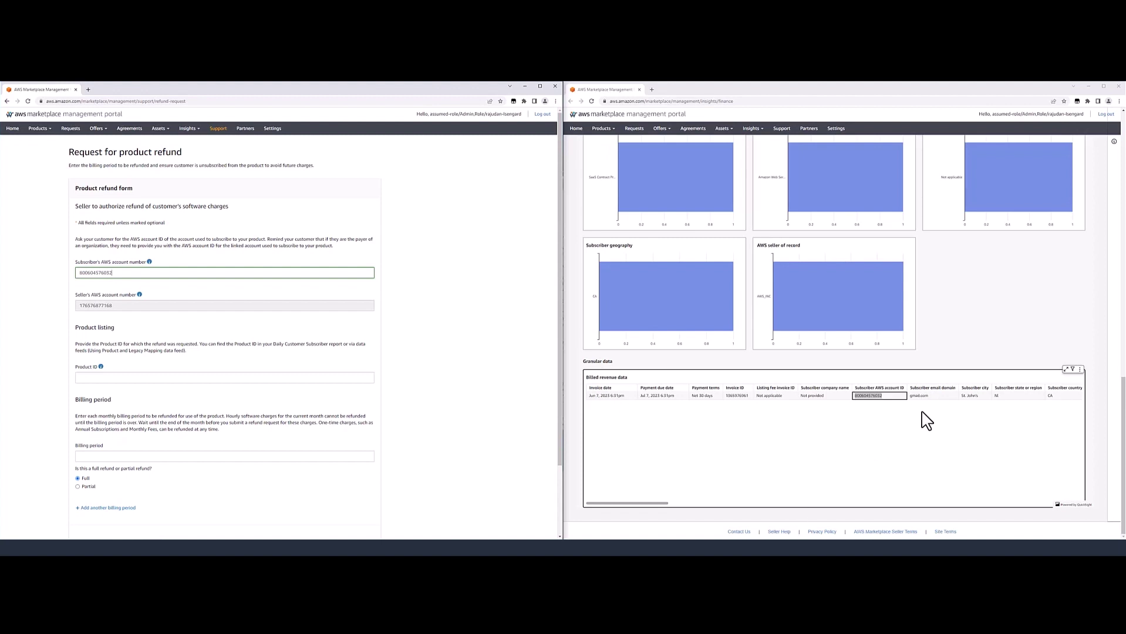
Copy the legacy product ID from the revenue table into the form's Product ID field.
scroll(927, 433, "right", 10)
scroll(926, 434, "right", 15)
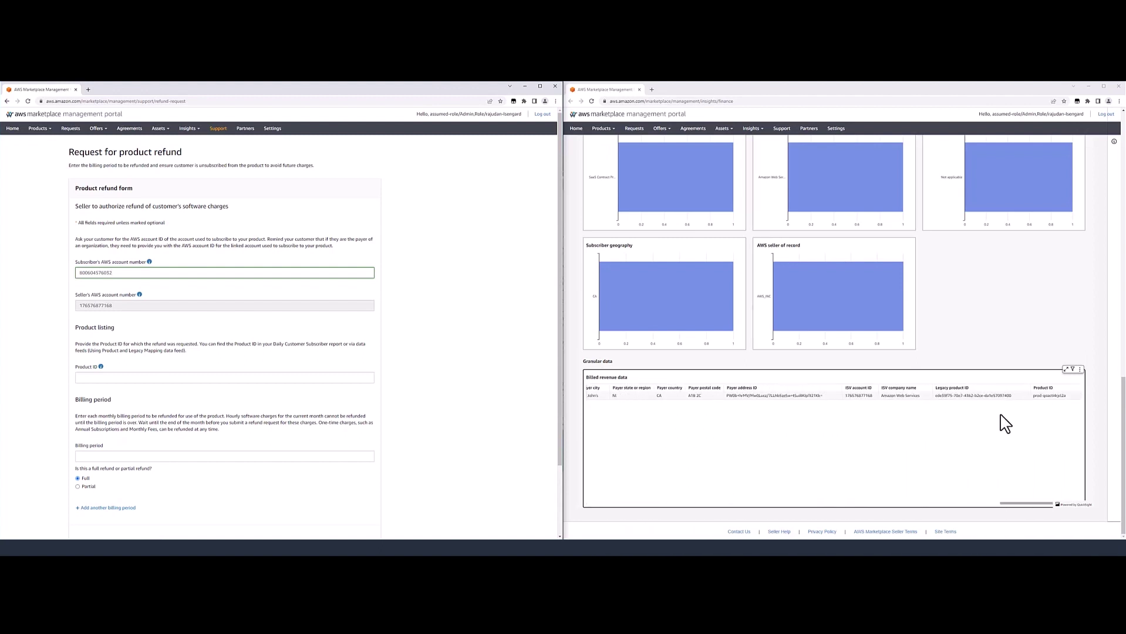
left_click_drag(1011, 396, 934, 395)
key("ctrl+c")
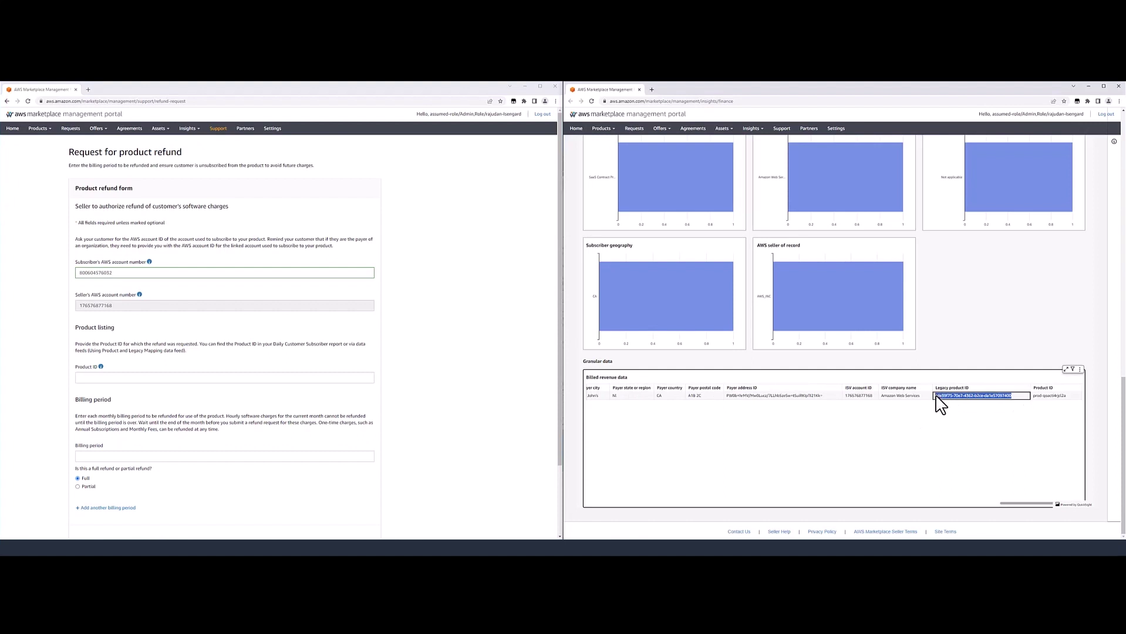
left_click(261, 378)
key("ctrl+v")
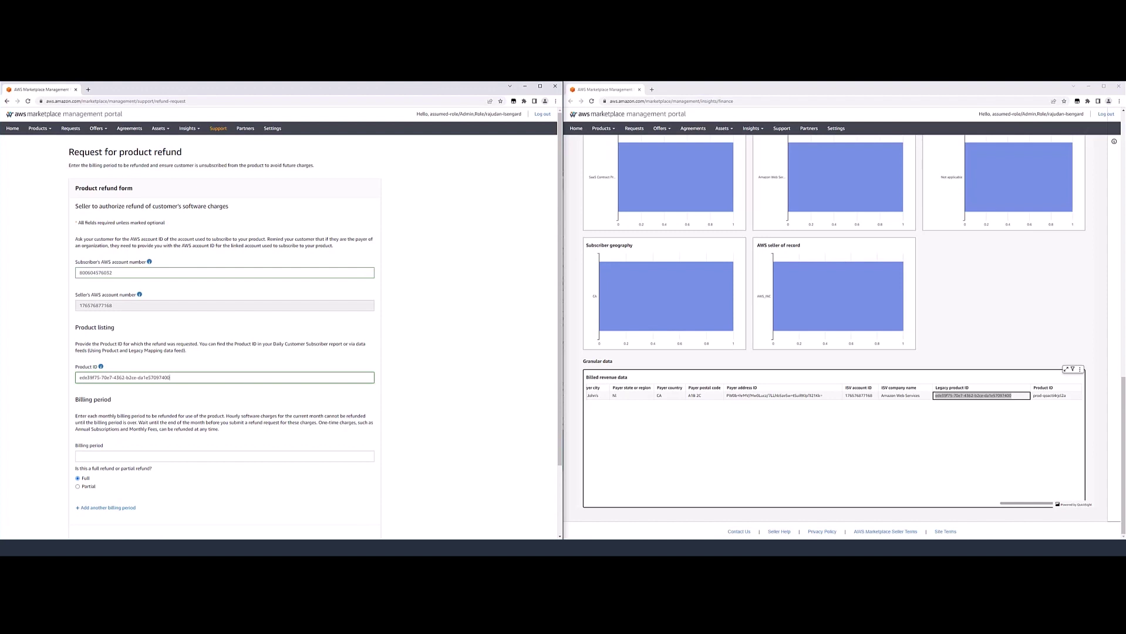
scroll(716, 468, "left", 5)
scroll(720, 470, "left", 8)
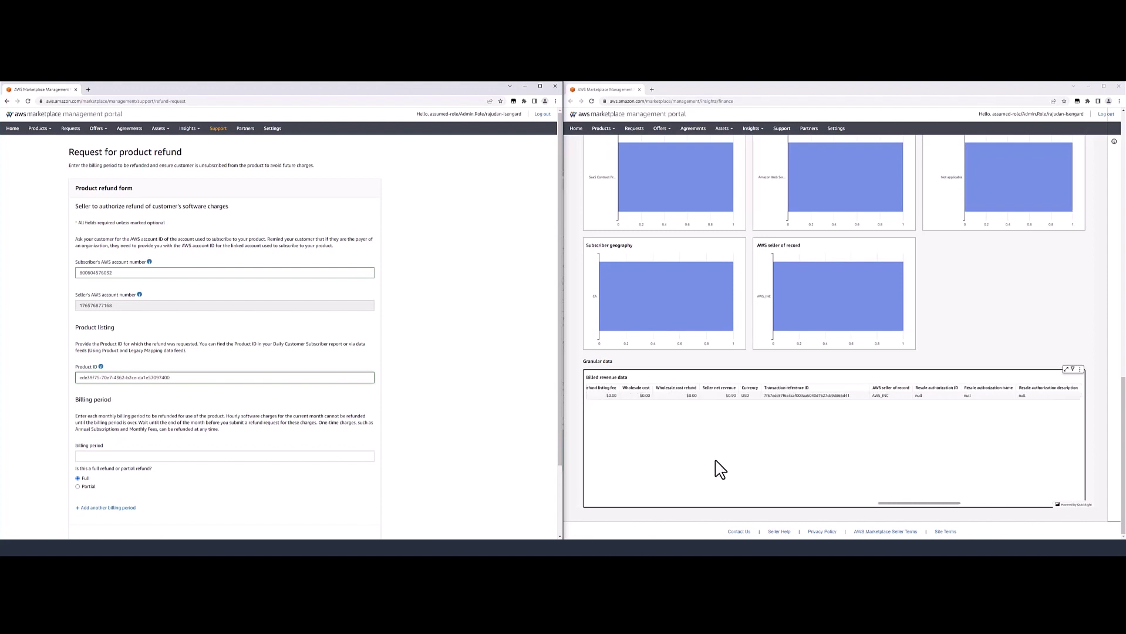
scroll(720, 470, "left", 10)
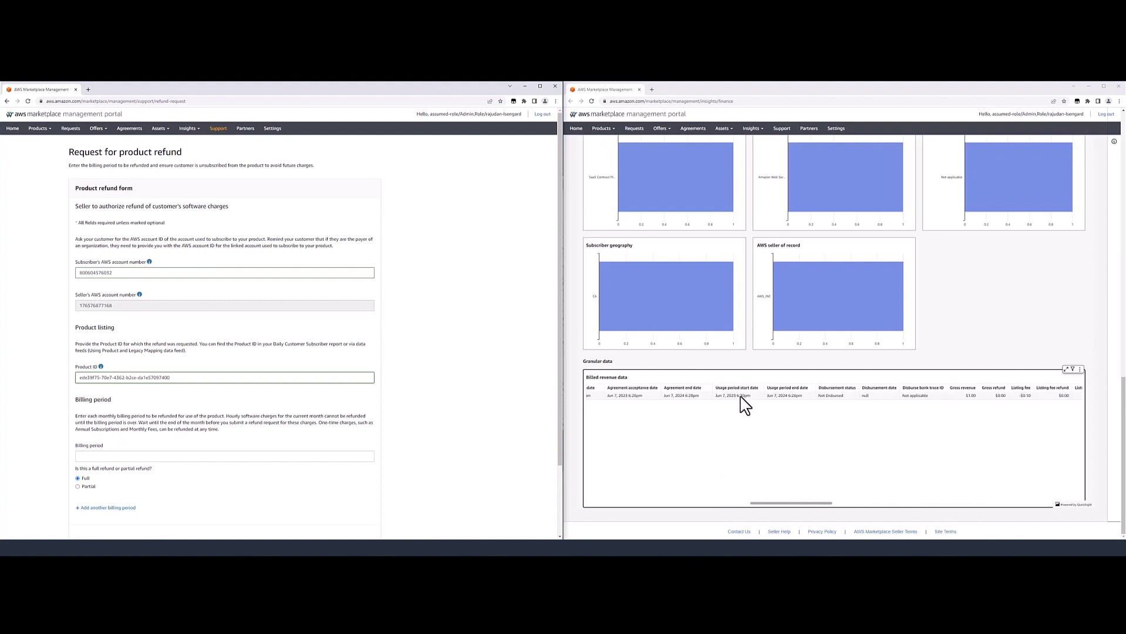
left_click(152, 457)
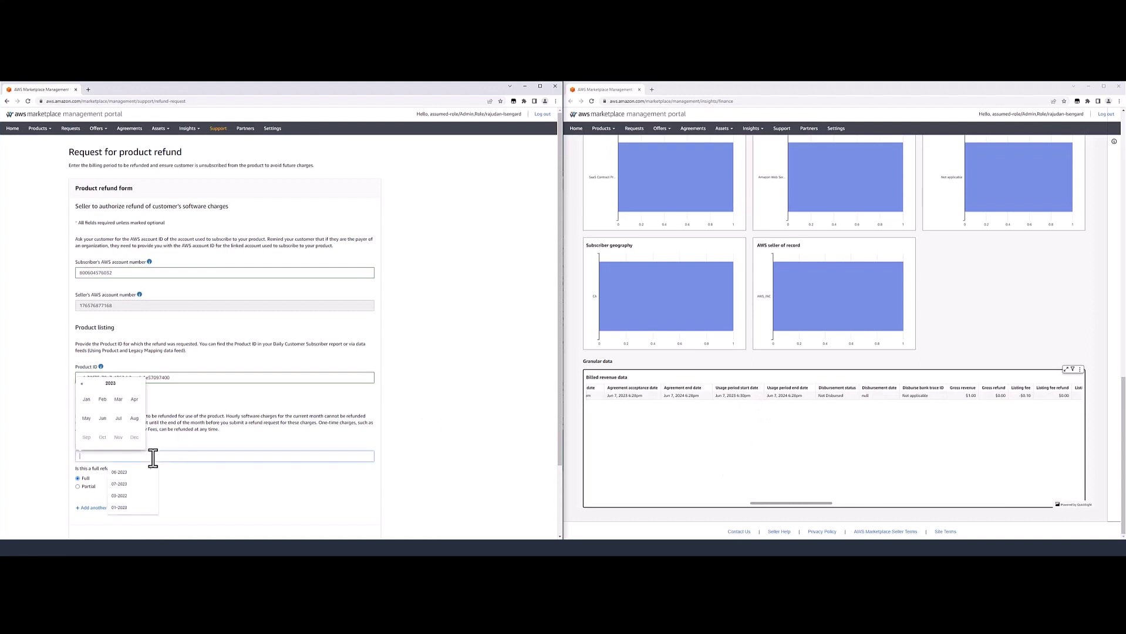
Set the billing period to June 2023 and request a partial refund of 0.5.
left_click(102, 418)
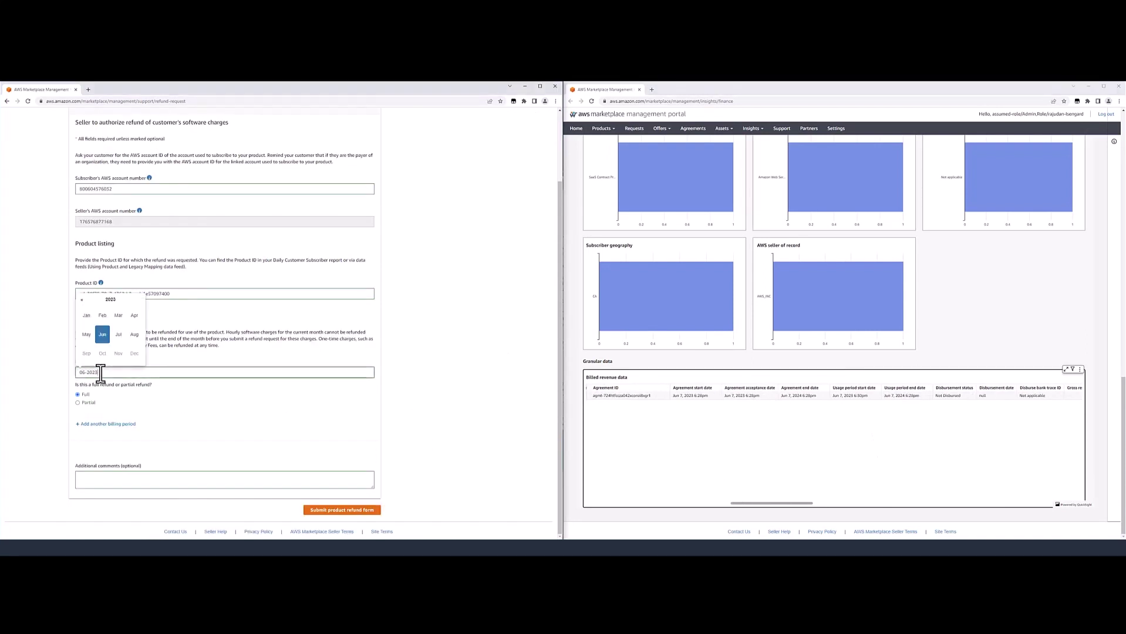
left_click(104, 336)
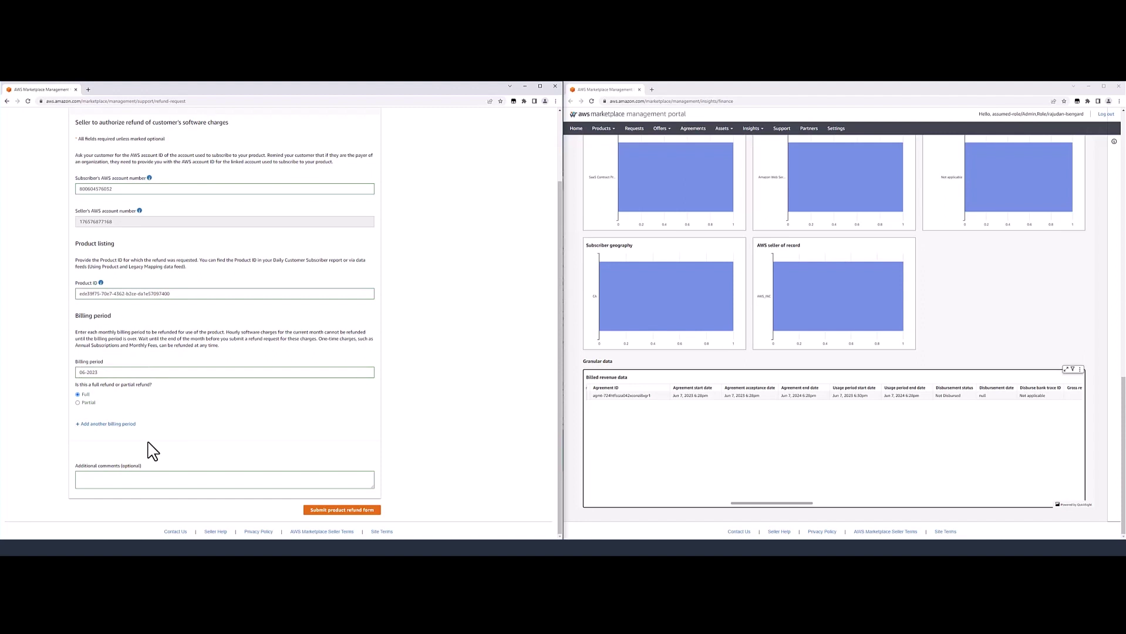
left_click(80, 405)
left_click(95, 423)
type("0.5")
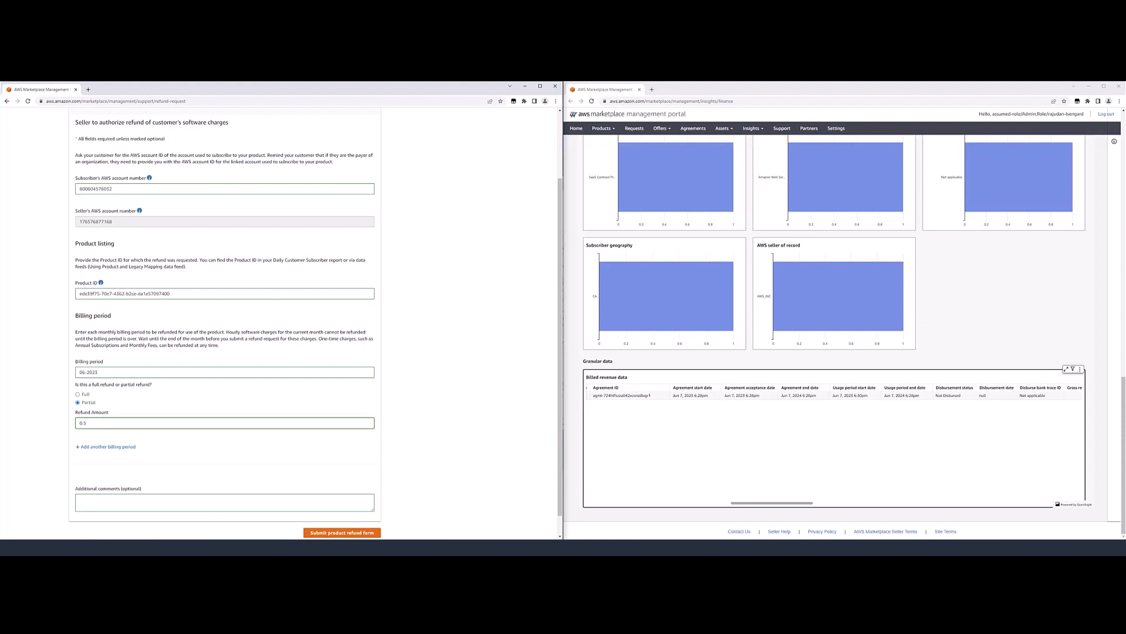
Start the comment with 'This iefund targets invoice ID:' followed by the copied invoice ID.
scroll(833, 463, "left", 10)
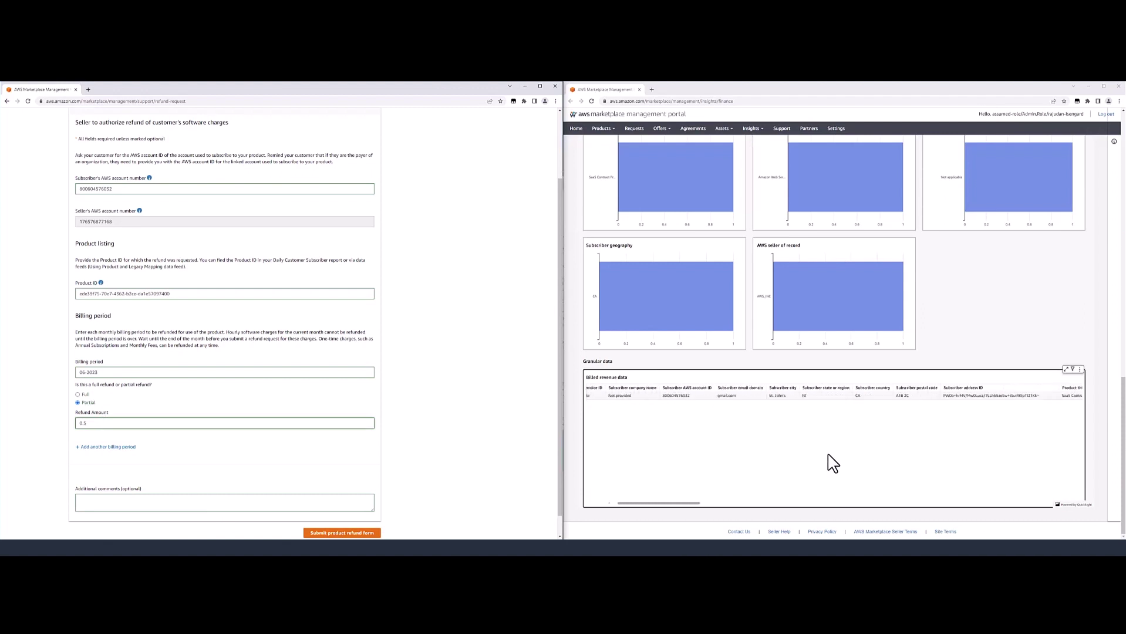
scroll(741, 435, "left", 3)
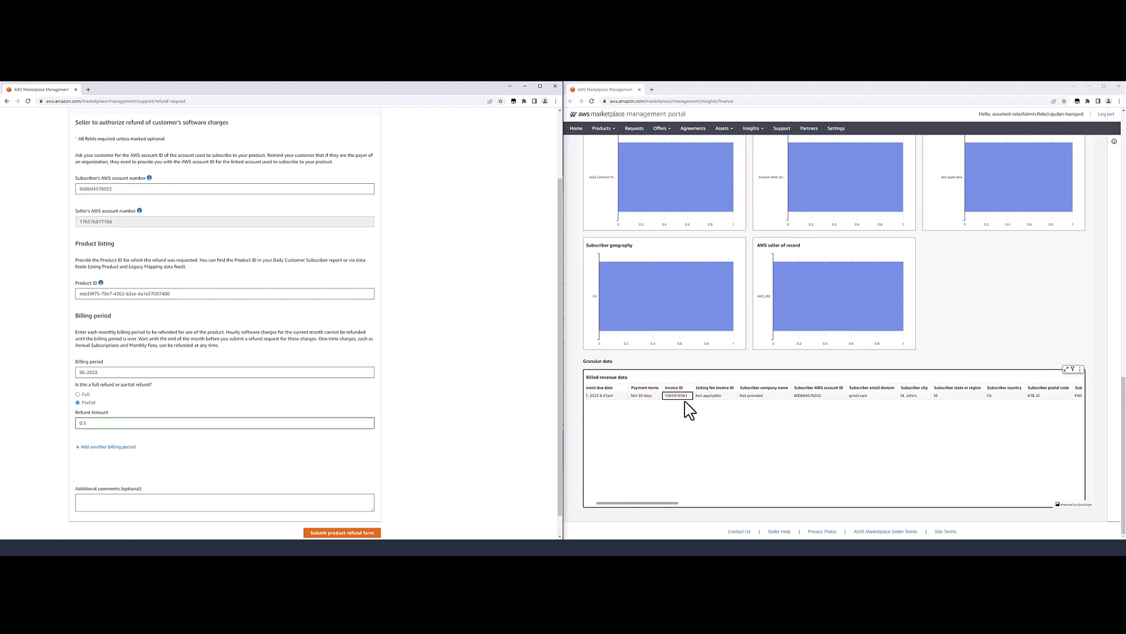
double_click(675, 396)
key("ctrl+c")
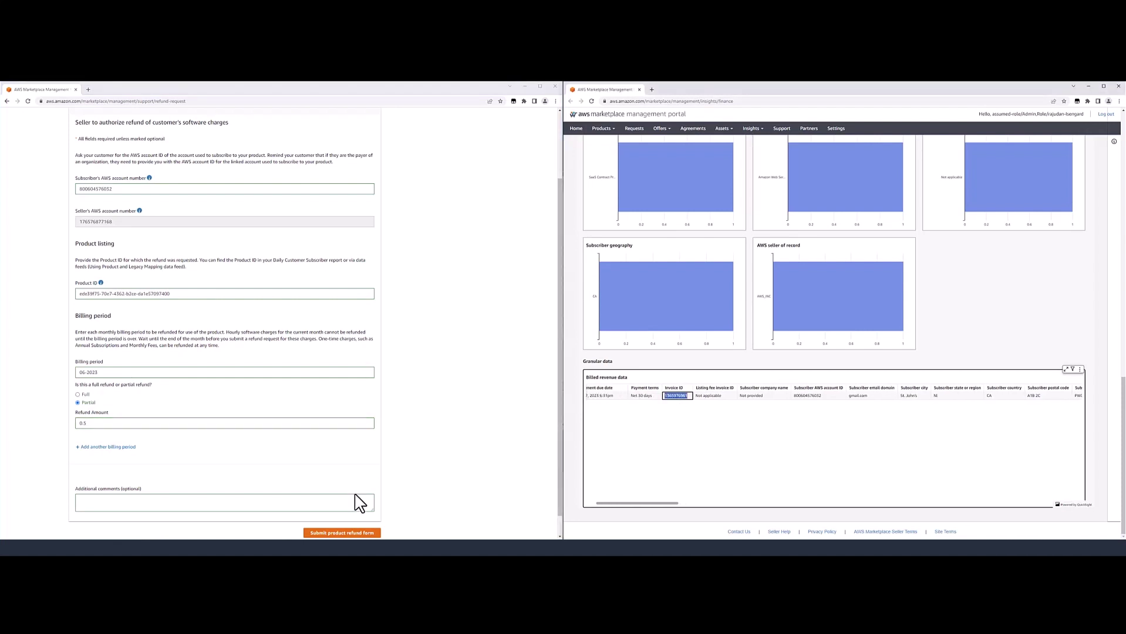
left_click(300, 500)
type("This i")
type("efund targets in")
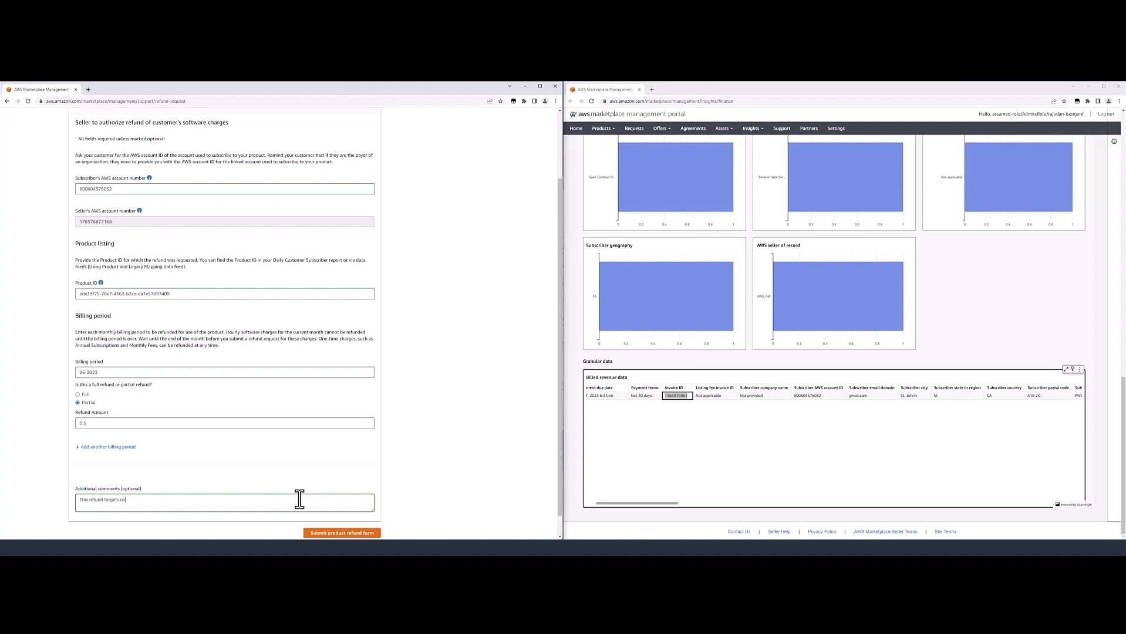
type("voice ID:")
key("ctrl+v")
type(".")
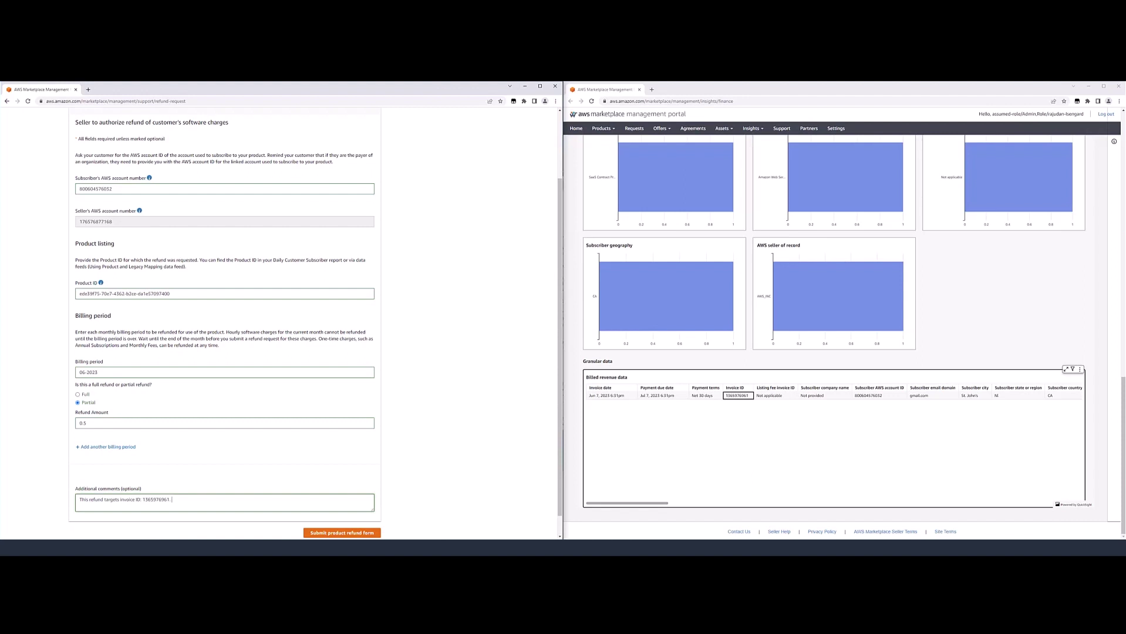
Append 'Please' and the offer ID copied from the revenue table to the comment.
scroll(838, 405, "right", 3)
scroll(838, 405, "right", 6)
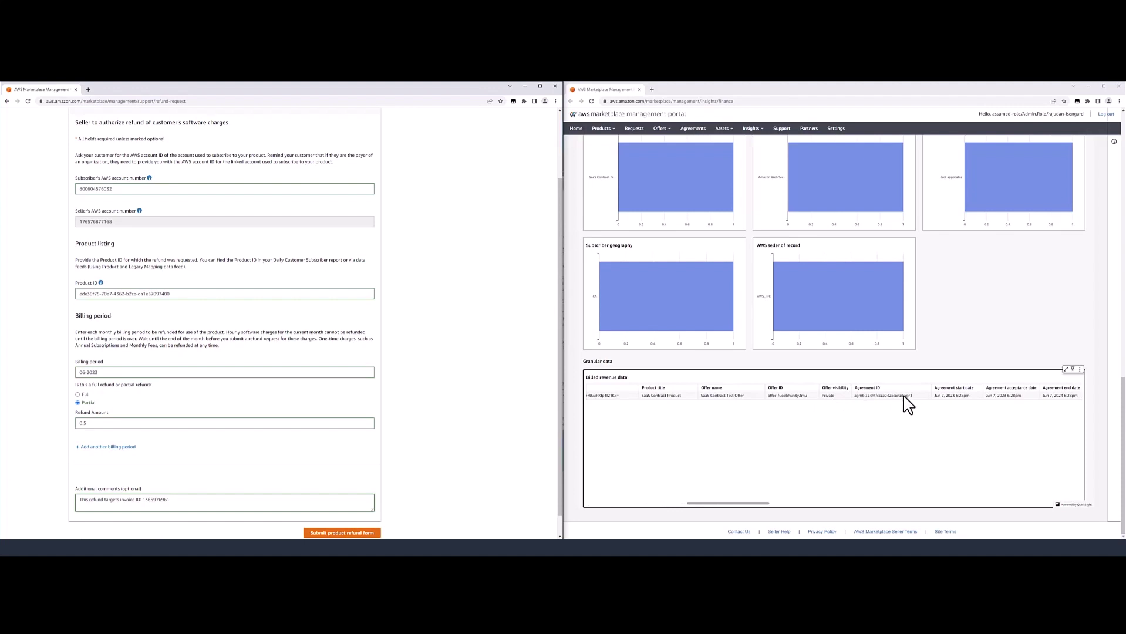
left_click_drag(812, 395, 767, 395)
key("ctrl+c")
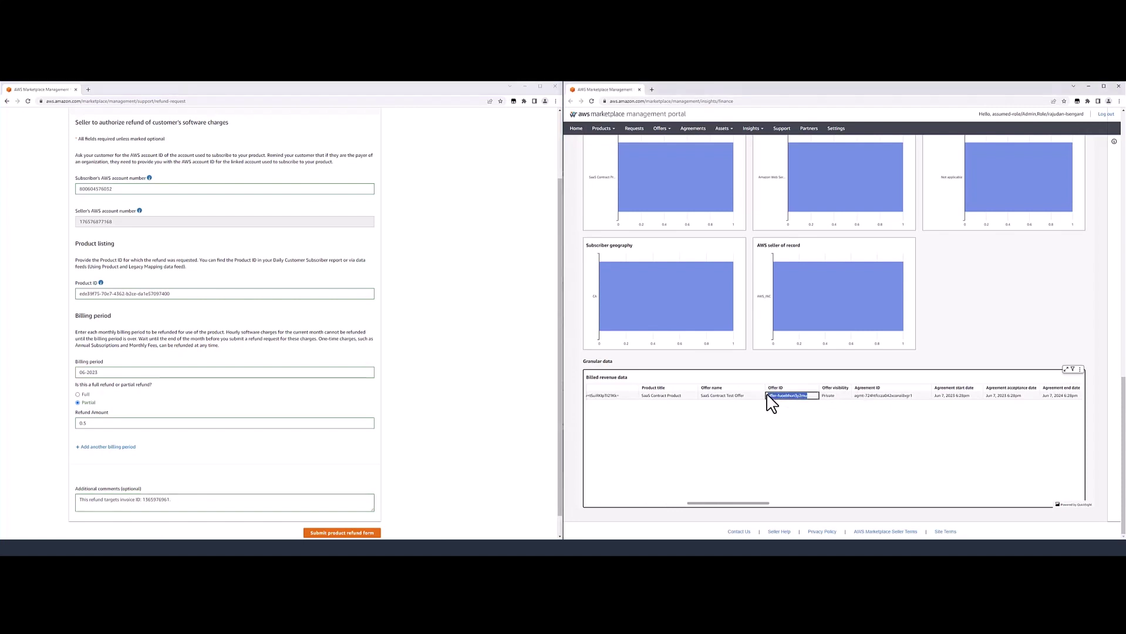
left_click(214, 497)
type("Please cancel subscription to")
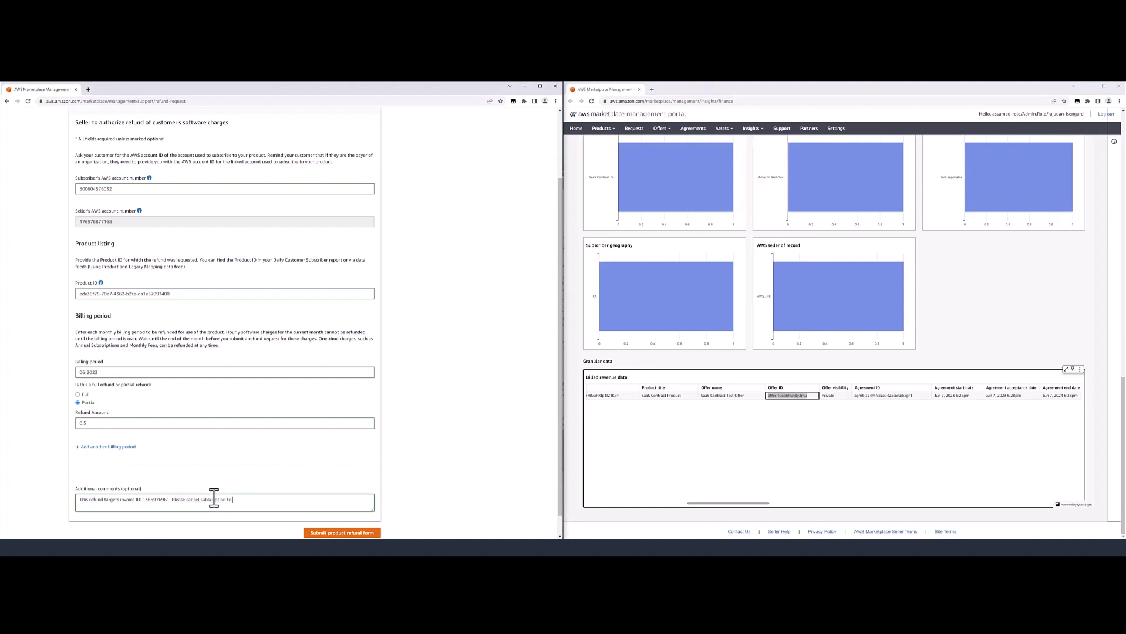
key("ctrl+v")
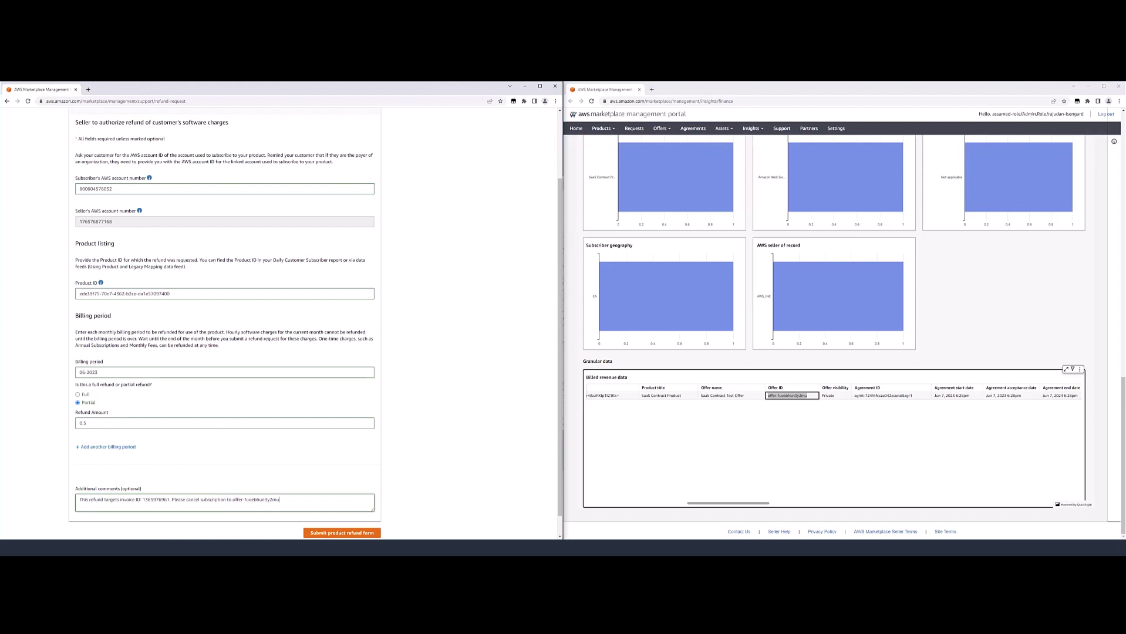